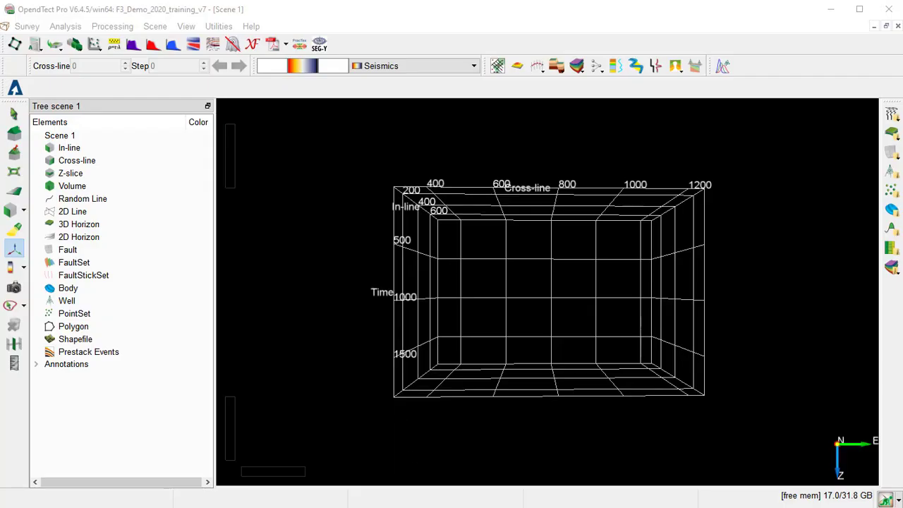
# Step: Open Analysis > Attributes > 3D and choose Spectral Blueing as the attribute type
pyautogui.click(65, 28)
pyautogui.moveTo(106, 42)
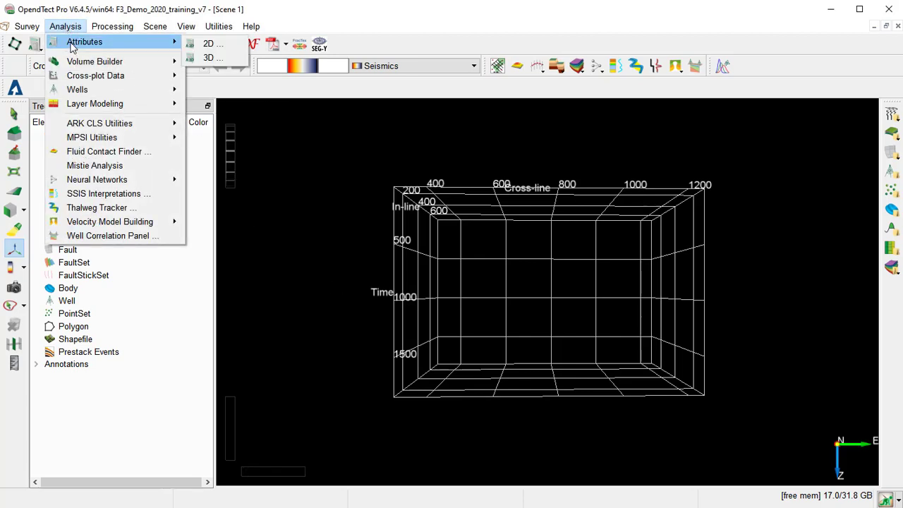
pyautogui.click(226, 58)
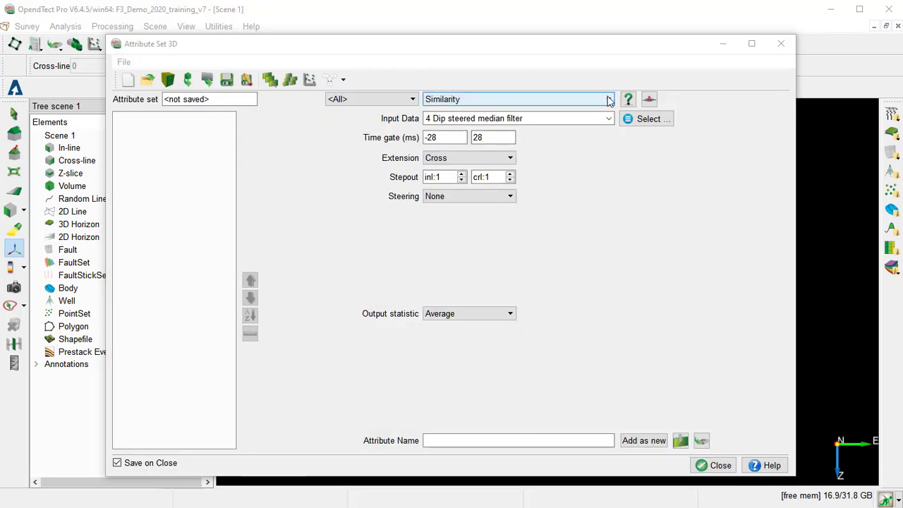
pyautogui.click(608, 99)
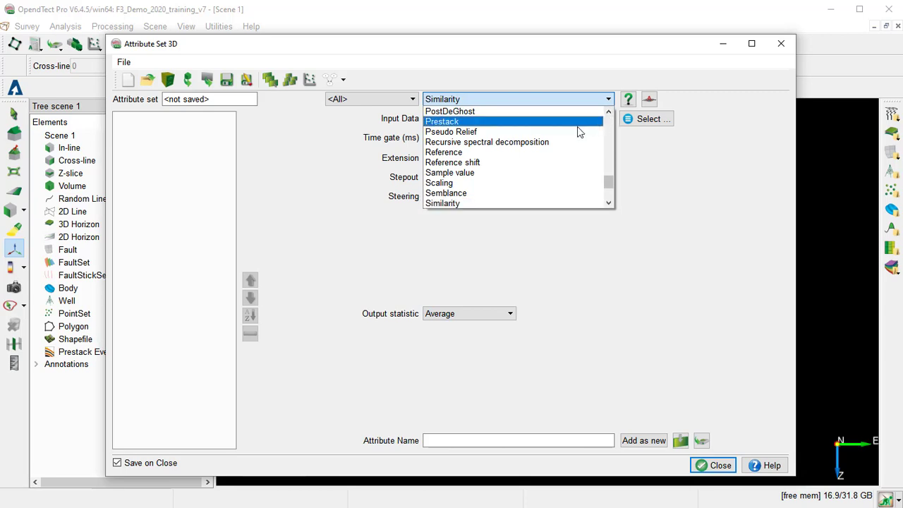
pyautogui.scroll(-2, 577, 162)
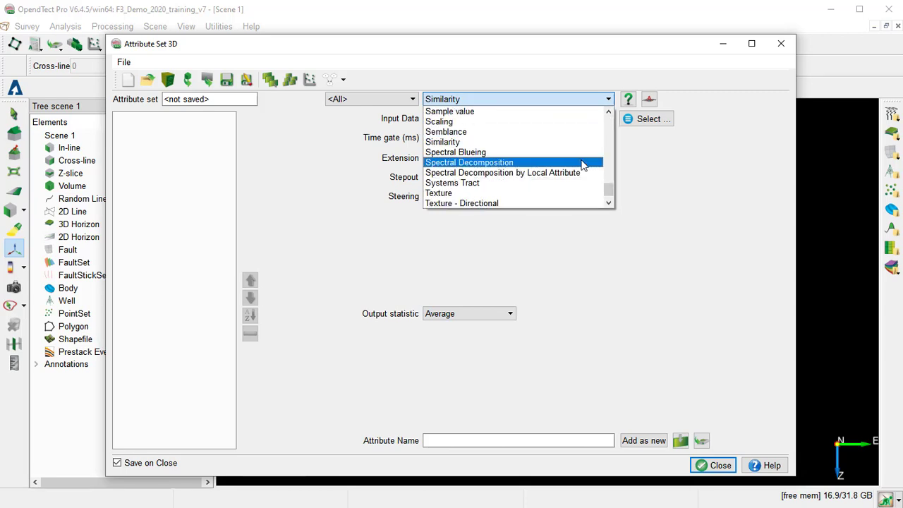
pyautogui.click(563, 152)
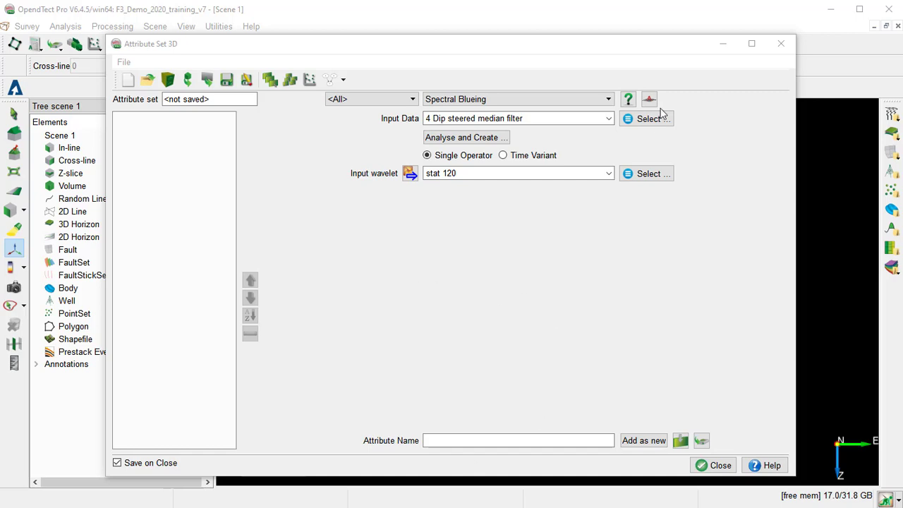
# Step: Set 1 Original Seismics as the input data and launch the spectral blueing analysis
pyautogui.click(609, 119)
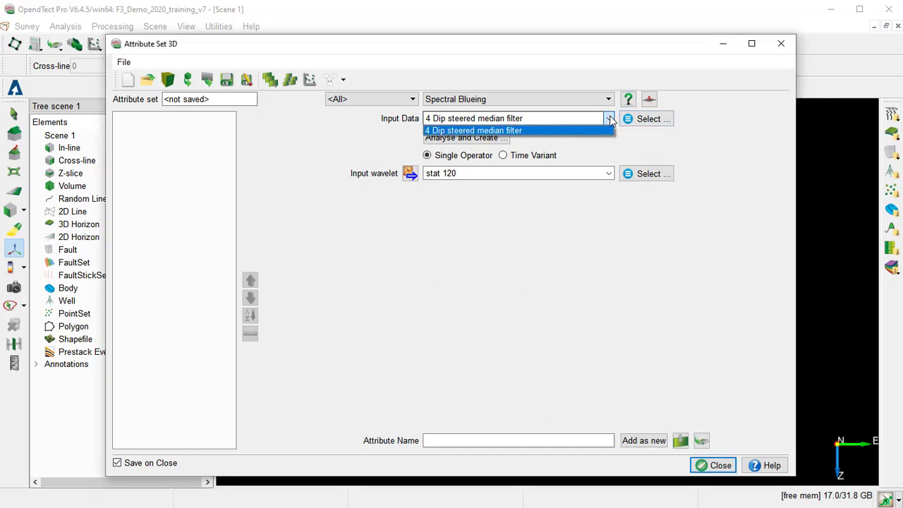
pyautogui.click(646, 118)
pyautogui.scroll(1, 458, 271)
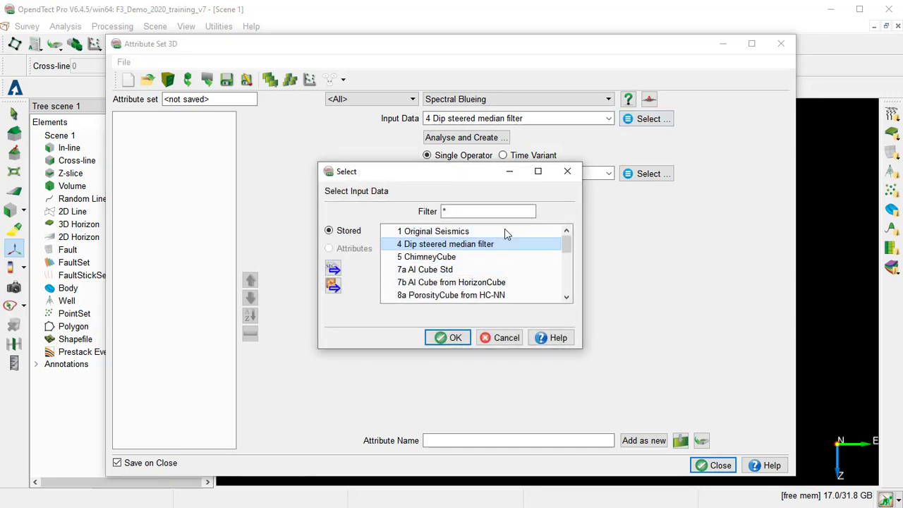
pyautogui.click(437, 233)
pyautogui.doubleClick(437, 233)
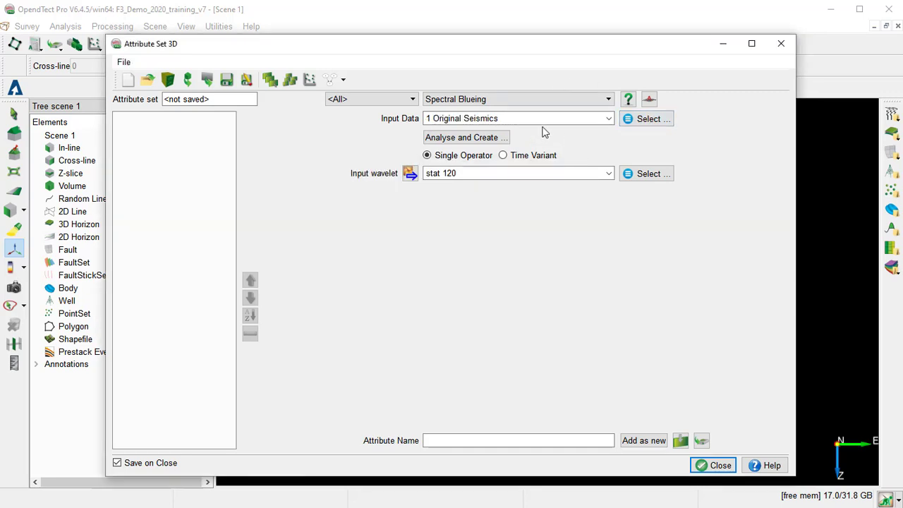
pyautogui.click(462, 137)
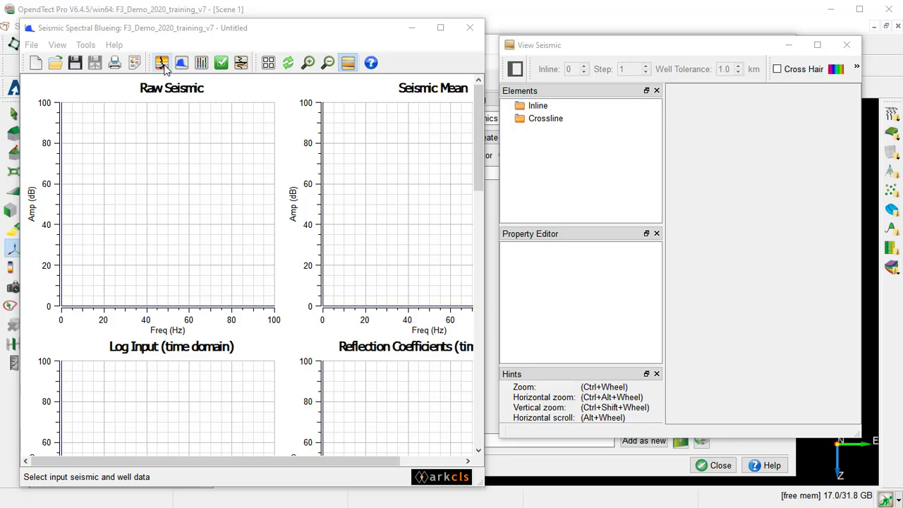
# Step: Load 40 traces of 1 Original Seismics as the analysis input
pyautogui.click(162, 63)
pyautogui.click(83, 74)
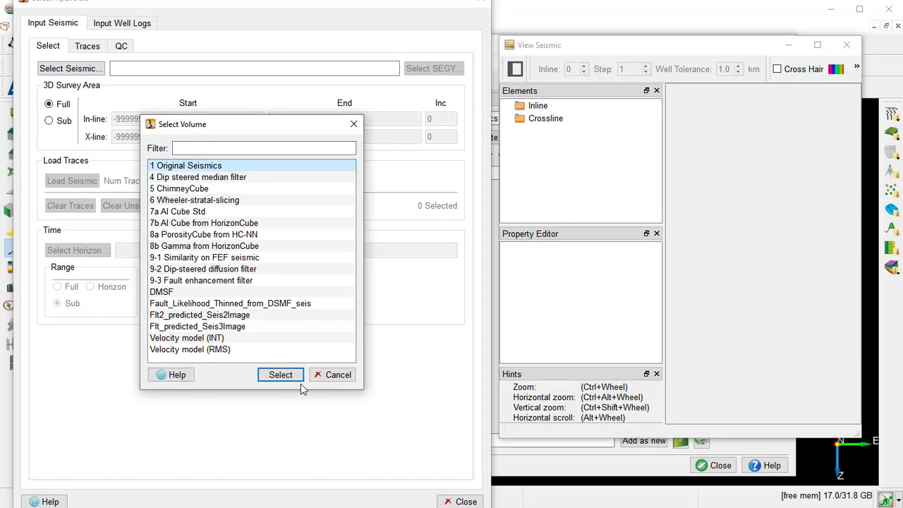
pyautogui.click(283, 375)
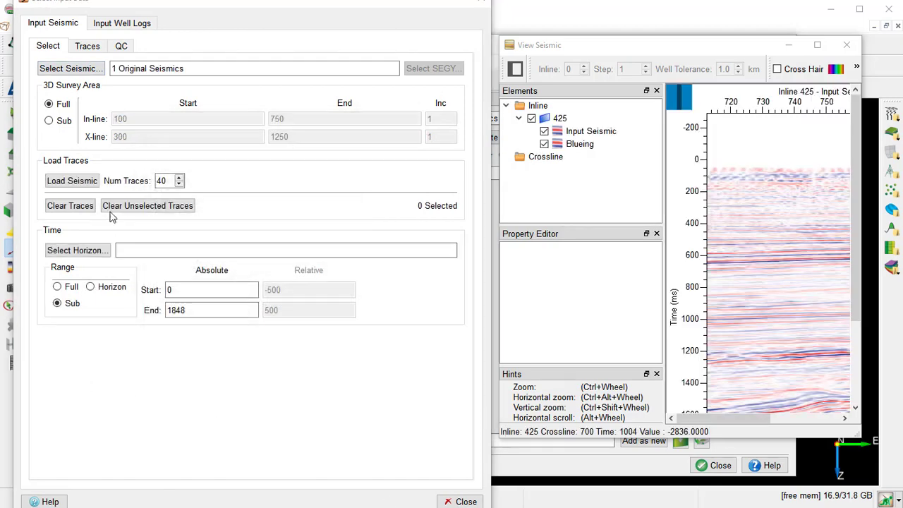
pyautogui.click(76, 182)
# Step: Limit the seismic analysis window to Start 500 and End 1500
pyautogui.click(187, 289)
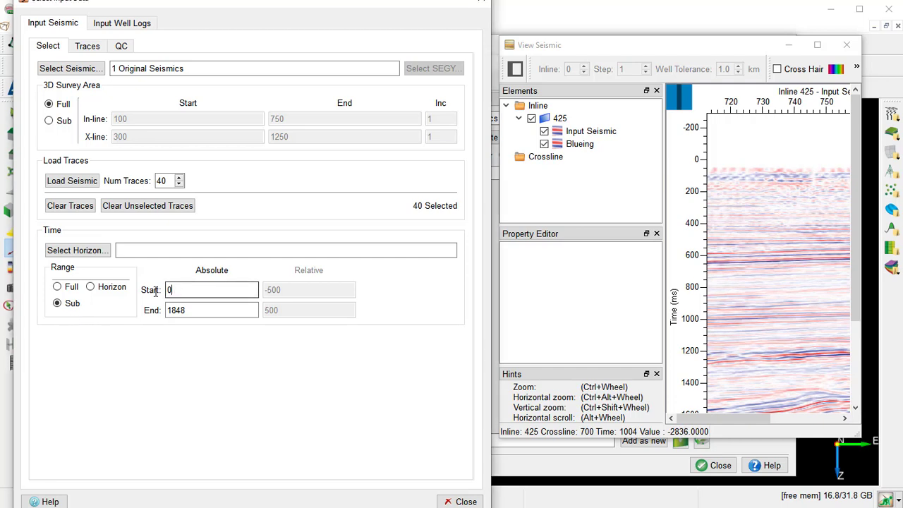
pyautogui.press('BackSpace')
pyautogui.write('500')
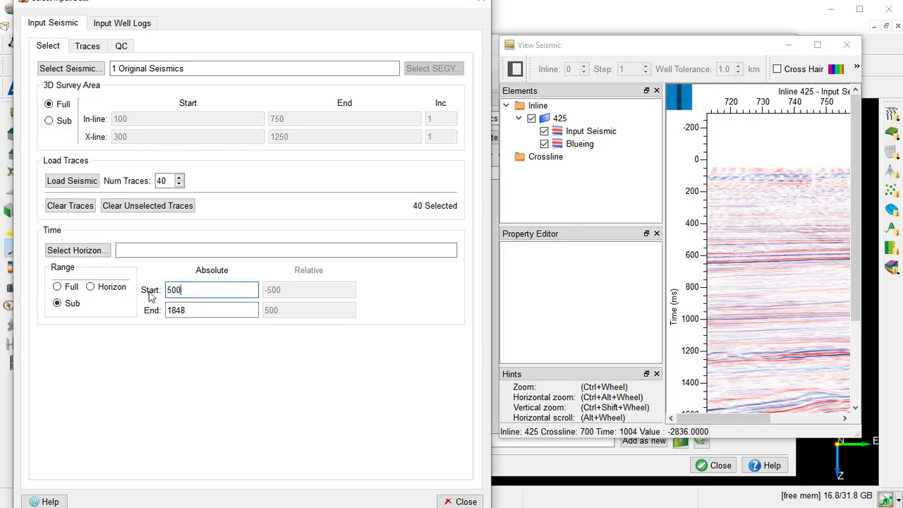
pyautogui.moveTo(188, 313); pyautogui.dragTo(166, 310)
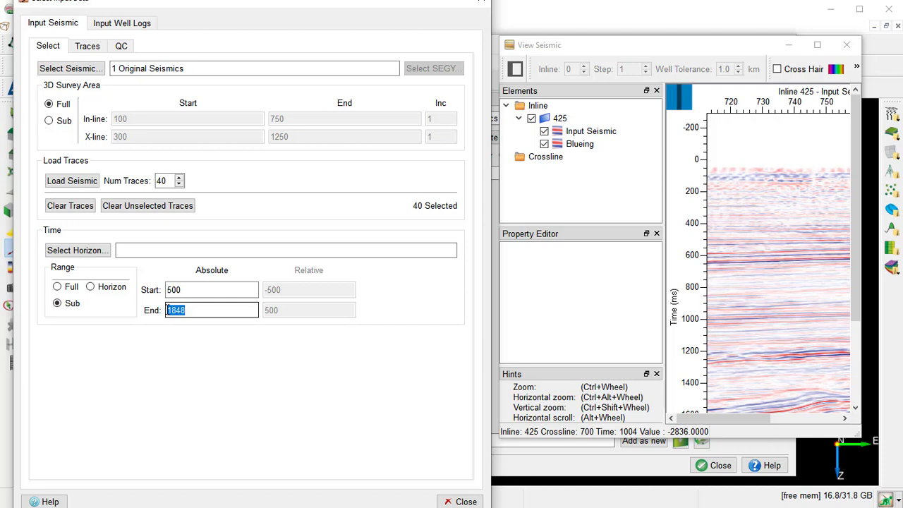
pyautogui.write('1500')
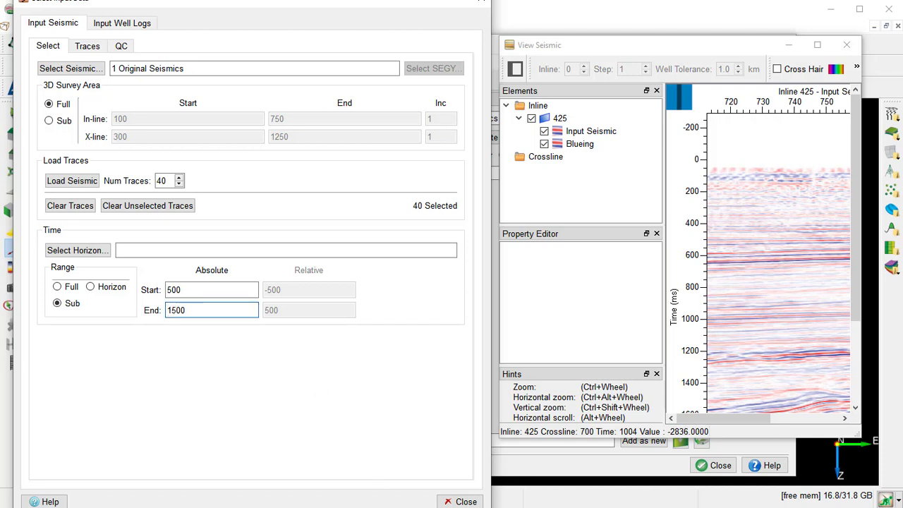
pyautogui.press('Return')
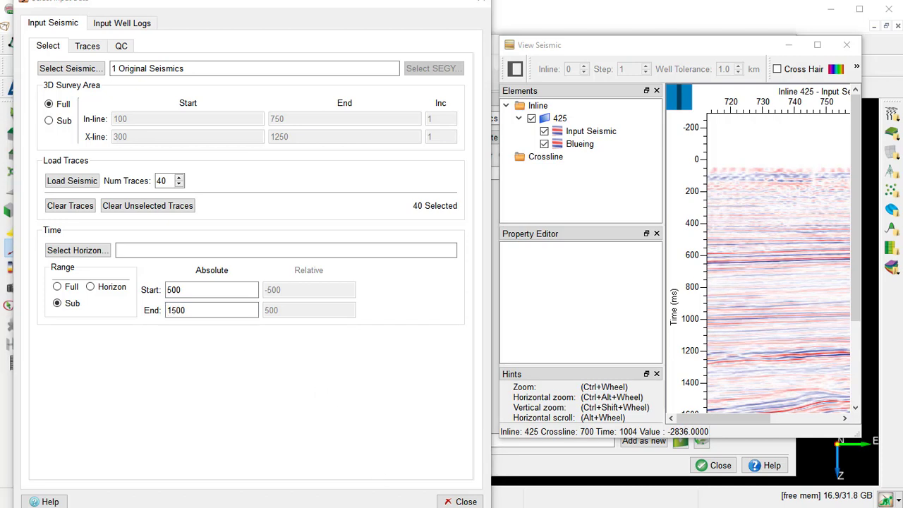
# Step: Reload wells and use well F03-4 without its P-Impedance_rel log
pyautogui.click(104, 23)
pyautogui.click(42, 47)
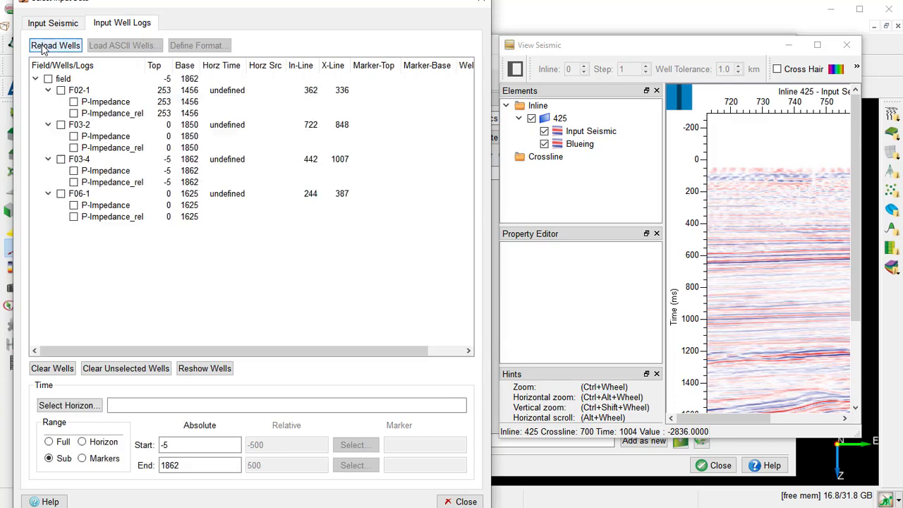
pyautogui.click(61, 159)
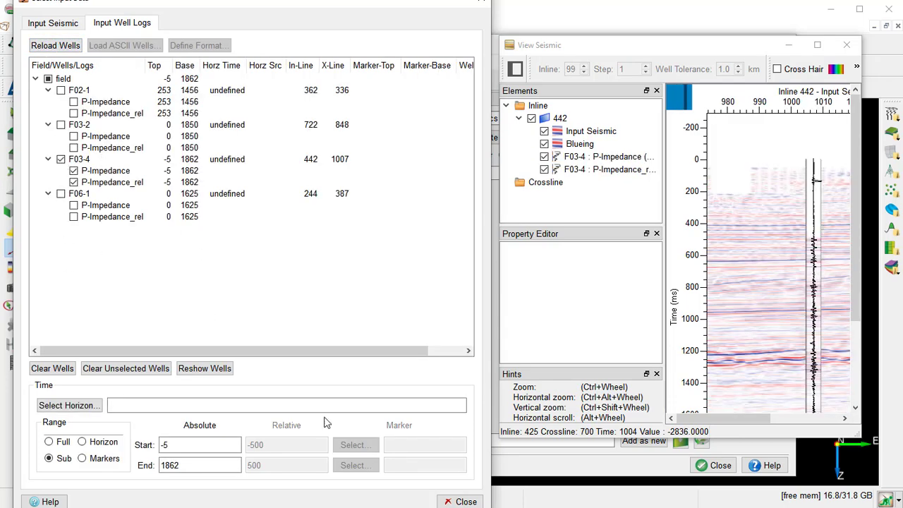
pyautogui.click(74, 182)
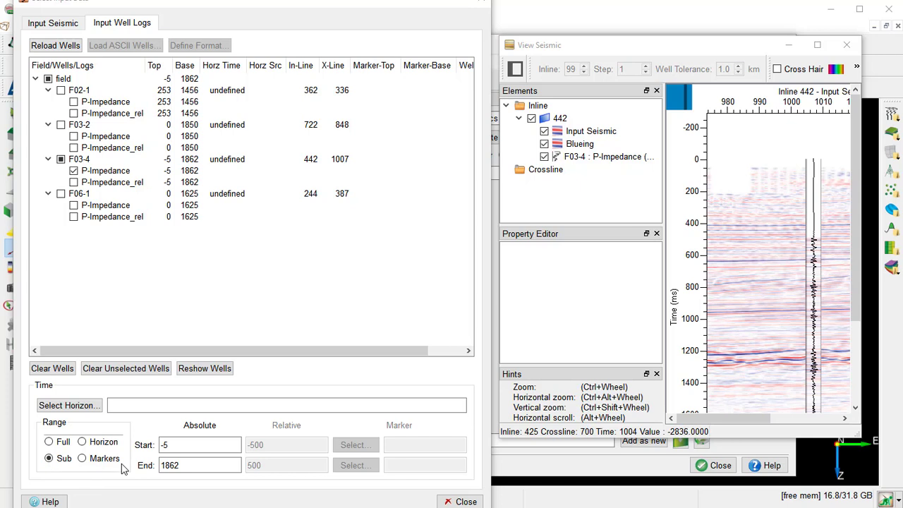
# Step: Set the well log time window to Start 500 and End 1500
pyautogui.doubleClick(161, 445)
pyautogui.write('5')
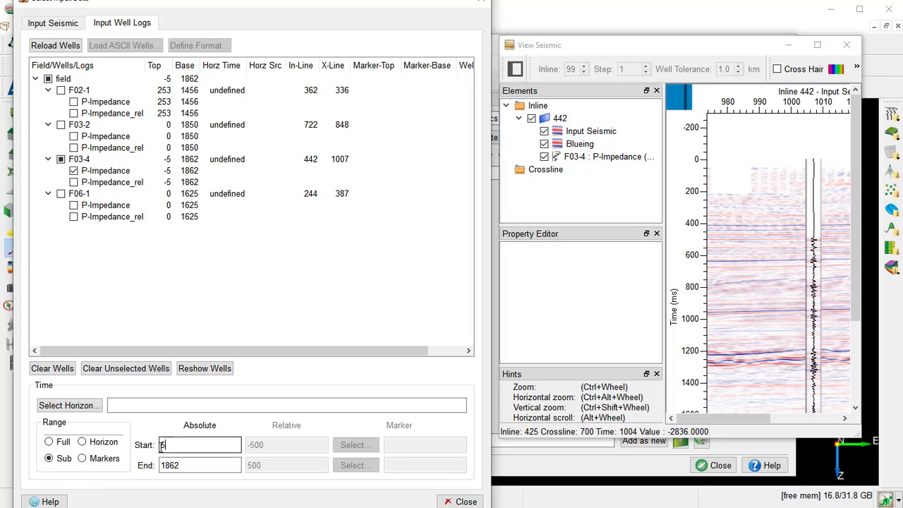
pyautogui.write('00')
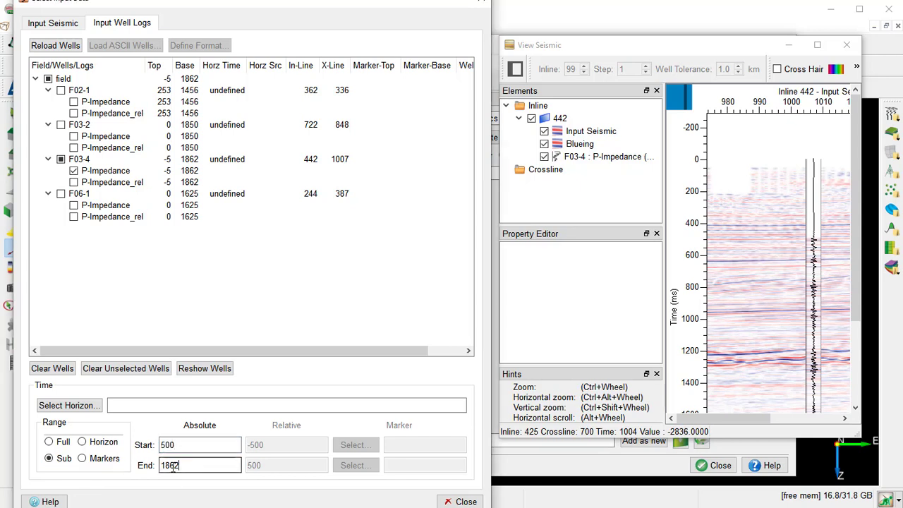
pyautogui.moveTo(182, 466); pyautogui.dragTo(160, 466)
pyautogui.write('1')
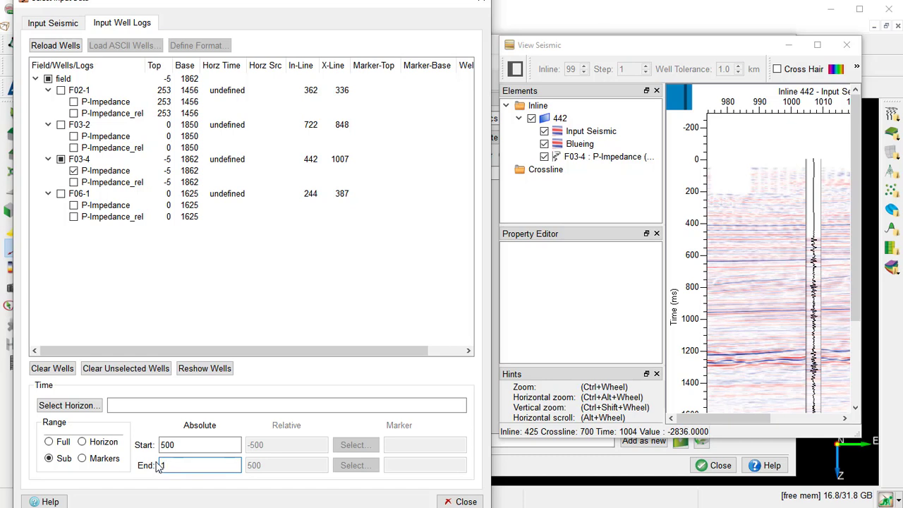
pyautogui.write('5500')
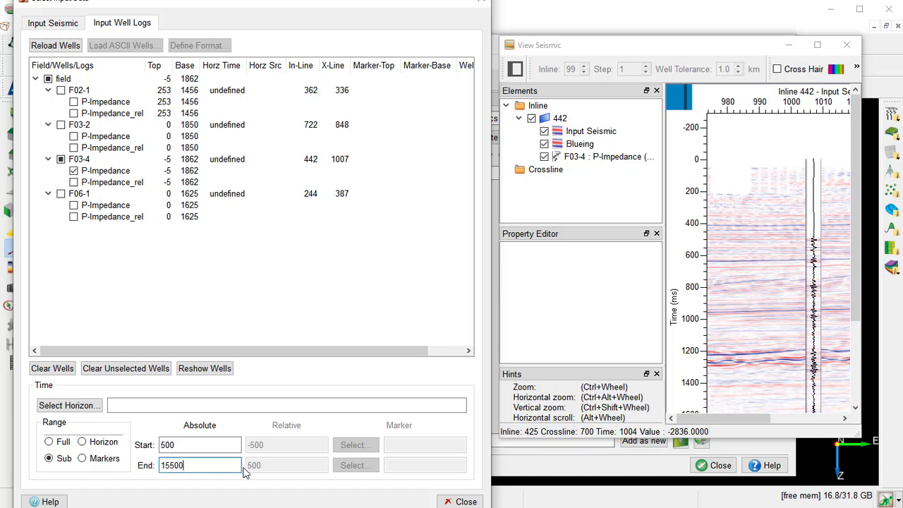
pyautogui.press('Left')
pyautogui.press('Left')
pyautogui.press('BackSpace')
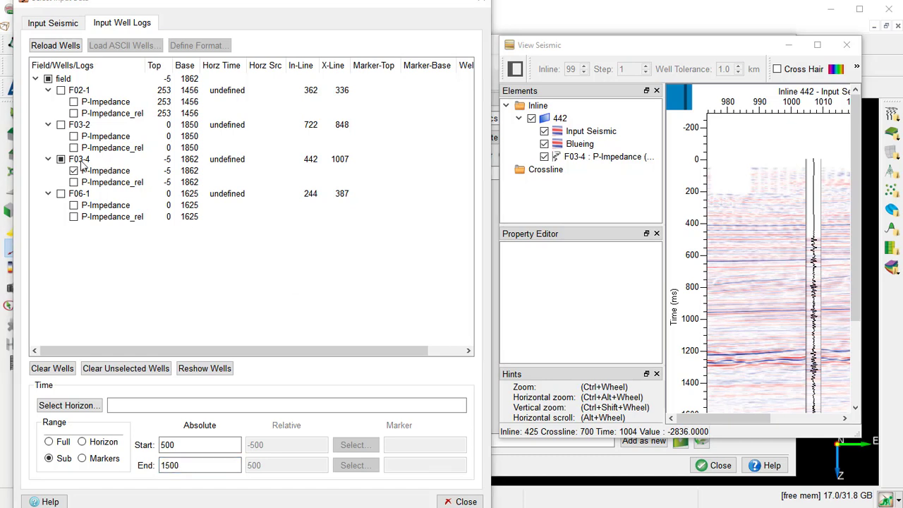
pyautogui.rightClick(81, 161)
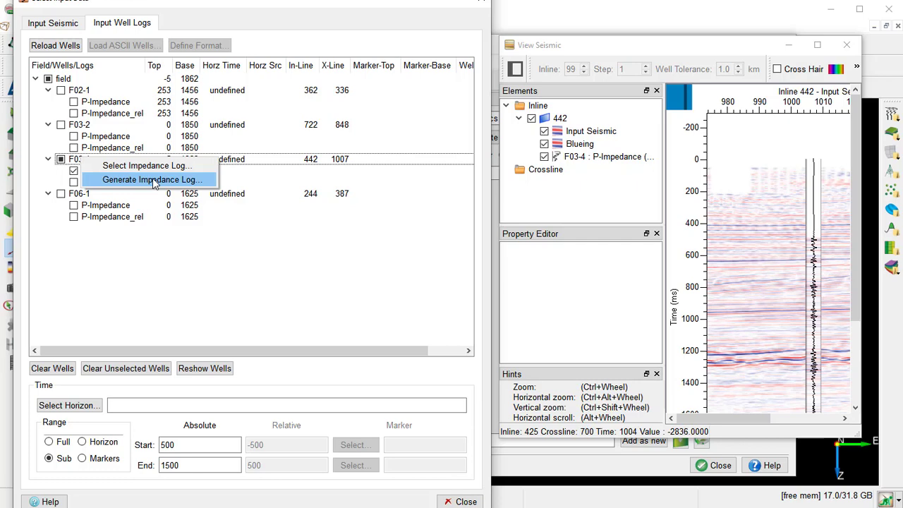
pyautogui.press('Escape')
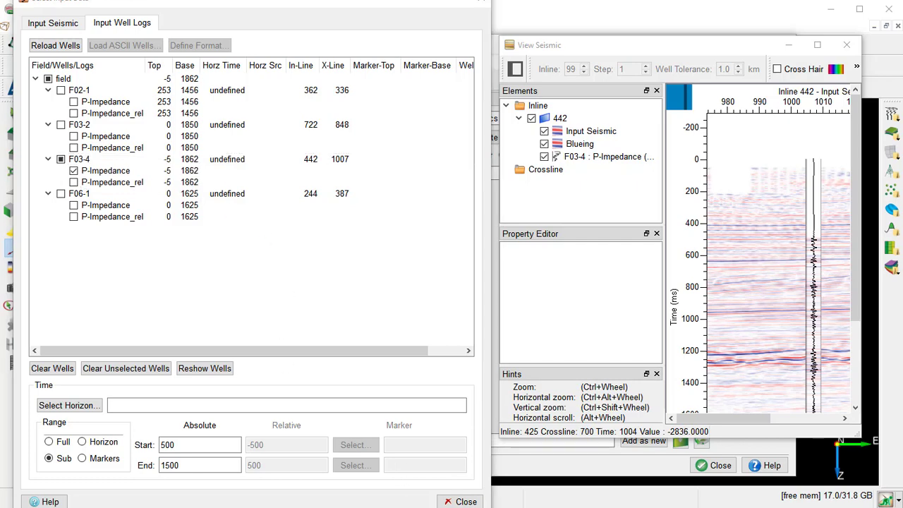
pyautogui.click(465, 502)
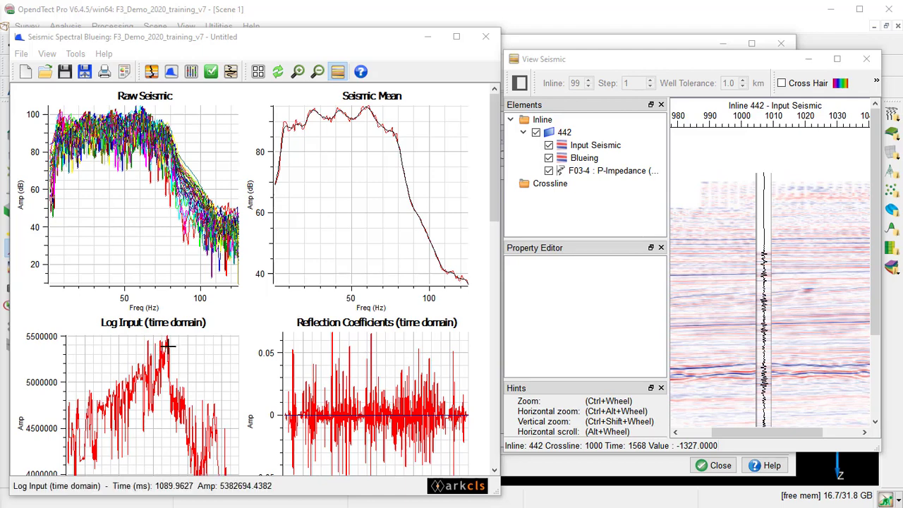
pyautogui.scroll(-3, 168, 349)
pyautogui.scroll(-3, 168, 345)
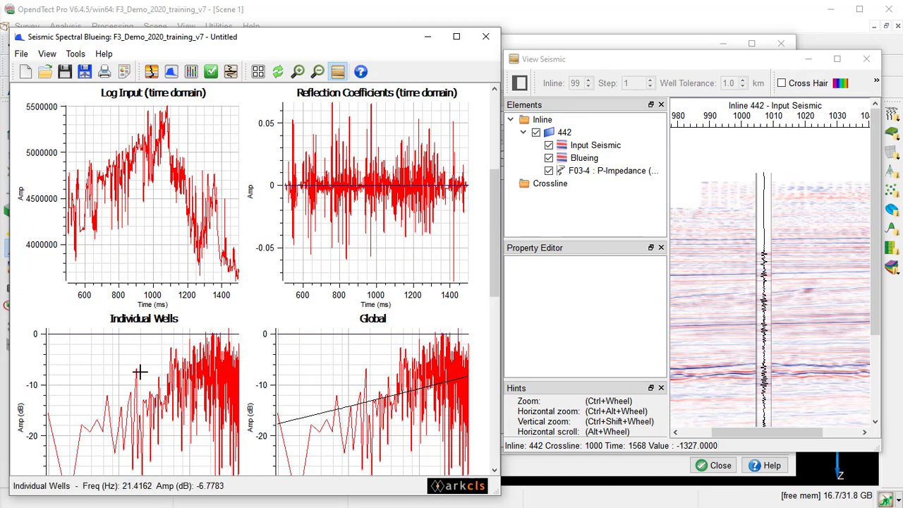
pyautogui.scroll(6, 130, 141)
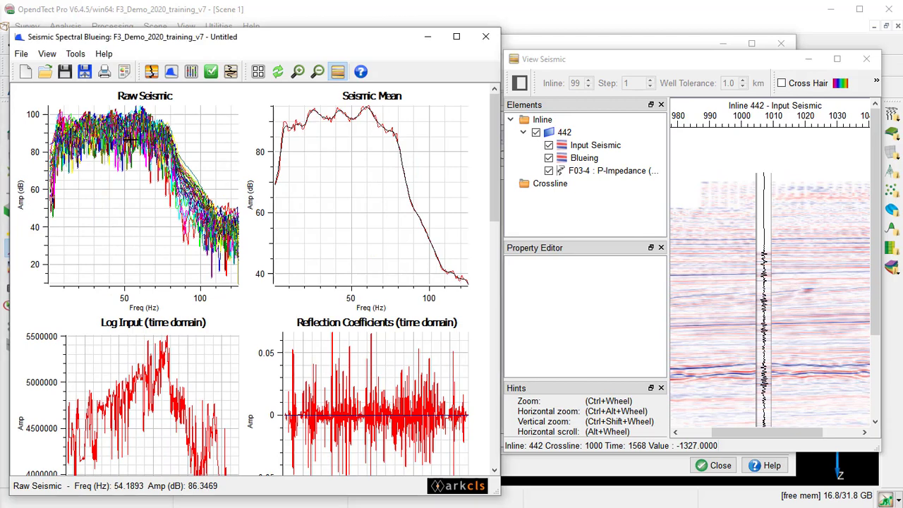
pyautogui.rightClick(130, 141)
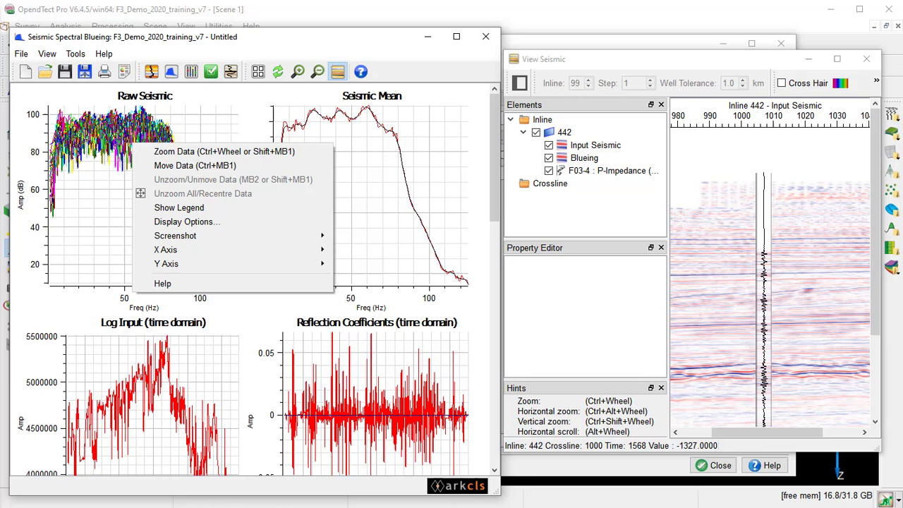
pyautogui.press('Escape')
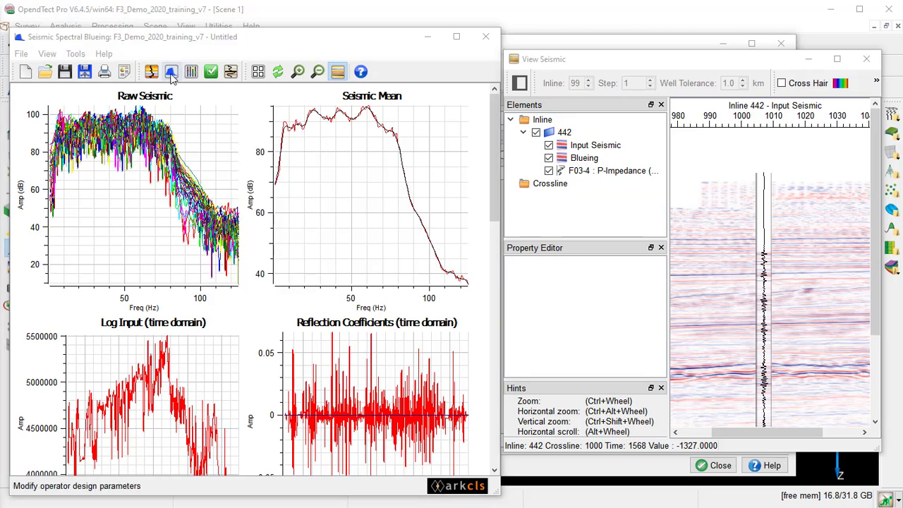
# Step: Uncheck Full Range and set the well-log fit High Cut to 125 Hz
pyautogui.click(172, 73)
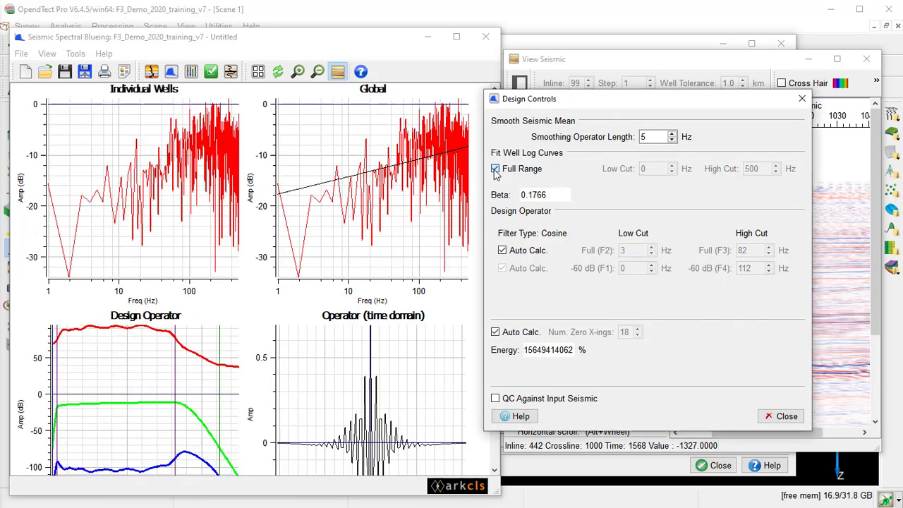
pyautogui.click(495, 170)
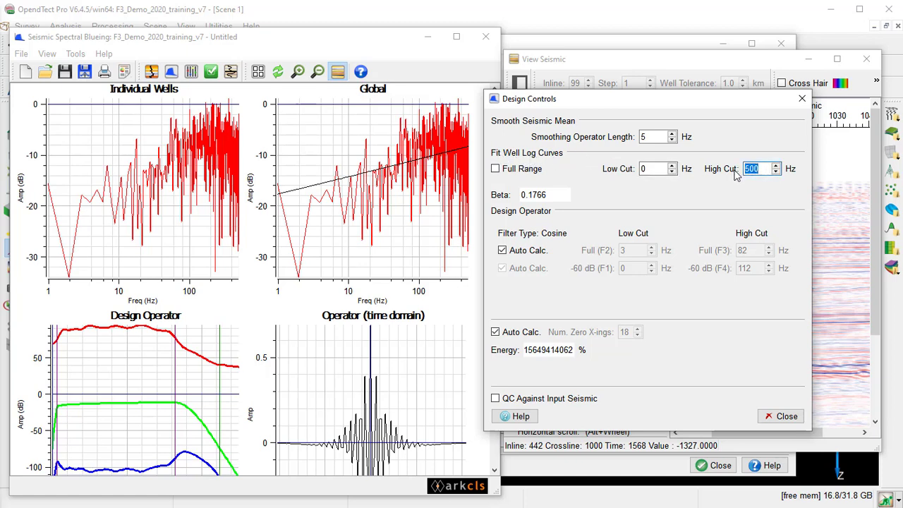
pyautogui.write('125')
pyautogui.press('Return')
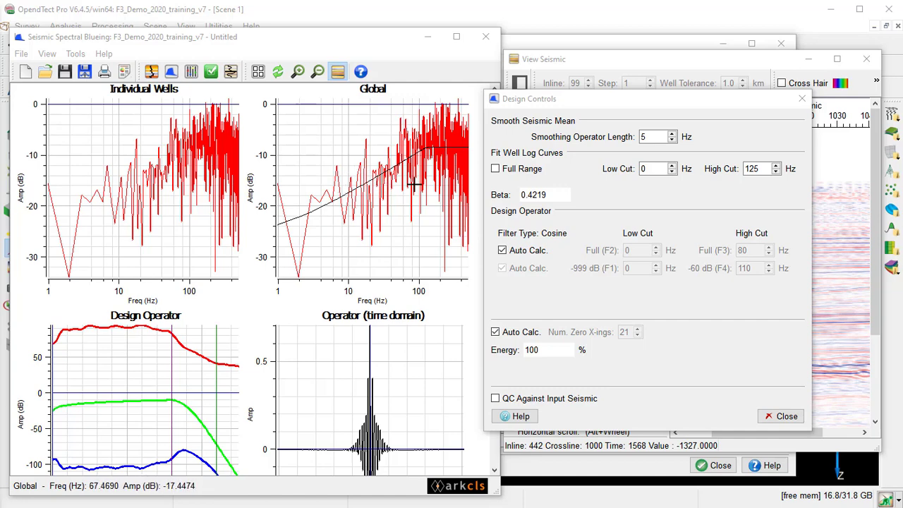
# Step: Turn off automatic low-cut frequency calculation in the Design Controls
pyautogui.scroll(-3, 386, 467)
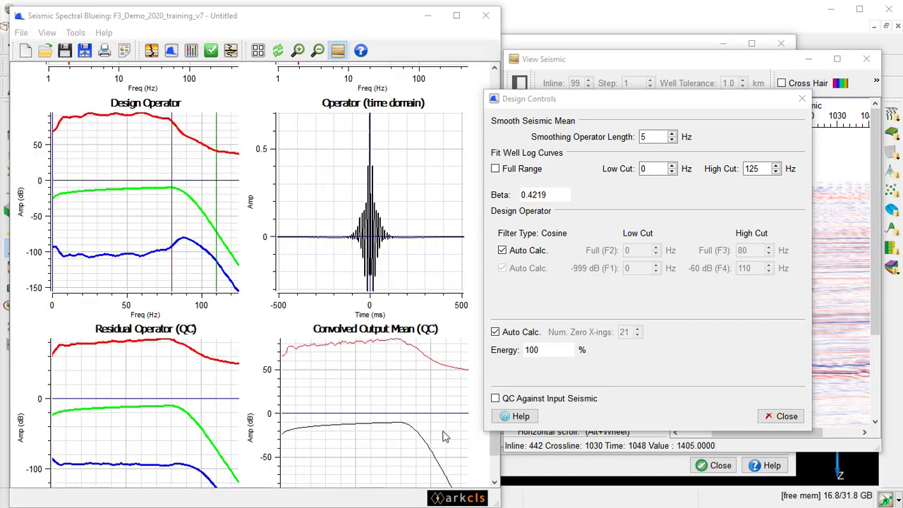
pyautogui.click(502, 251)
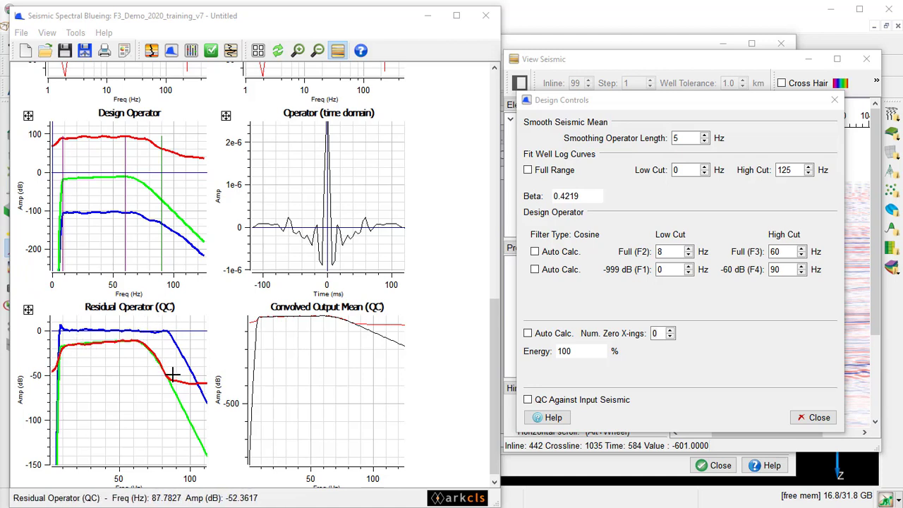
# Step: Save the designed operator as Spectral_Blueing_Operator_sb
pyautogui.click(85, 53)
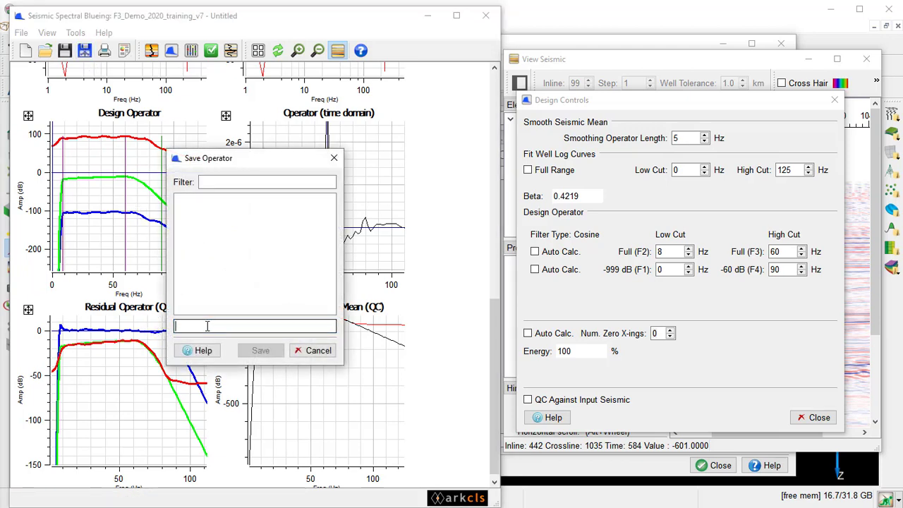
pyautogui.write('Spectral_Blueing_Operator_sb')
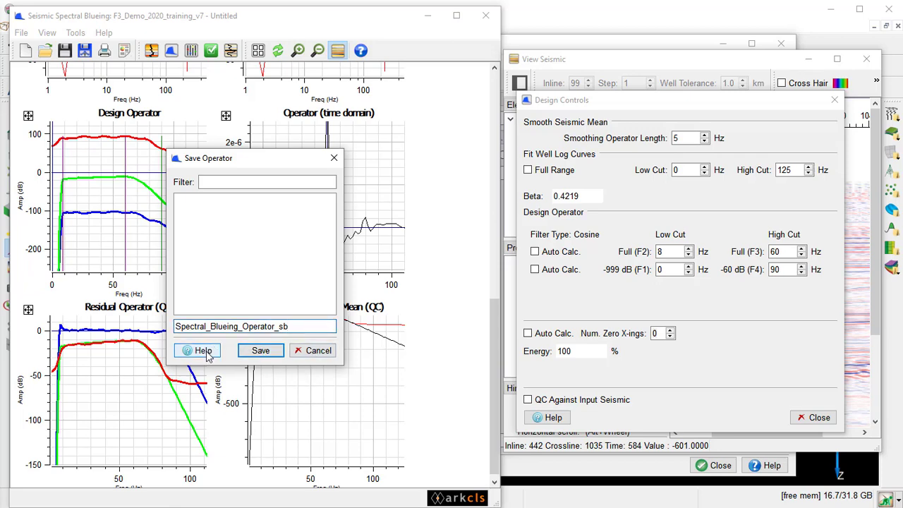
pyautogui.click(260, 350)
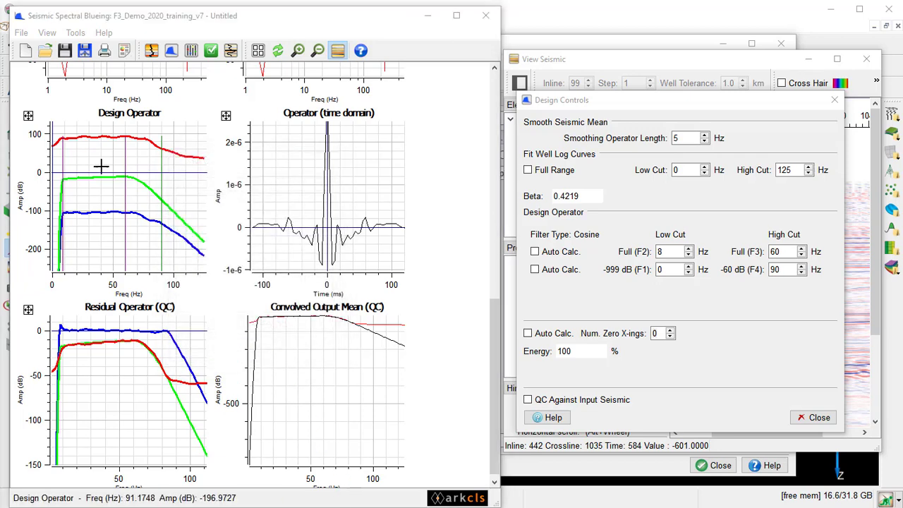
# Step: Save the spectral blueing session and exit the tool via File > Exit
pyautogui.click(65, 52)
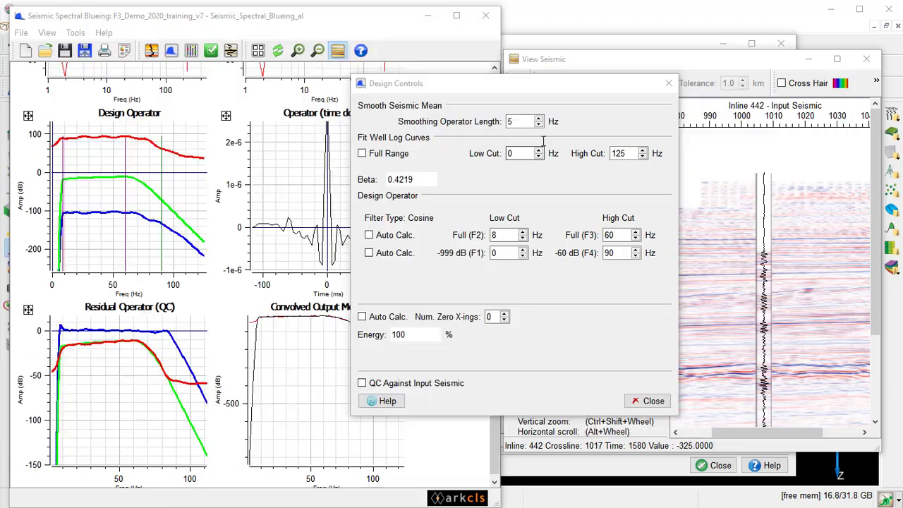
pyautogui.moveTo(684, 100); pyautogui.dragTo(433, 95)
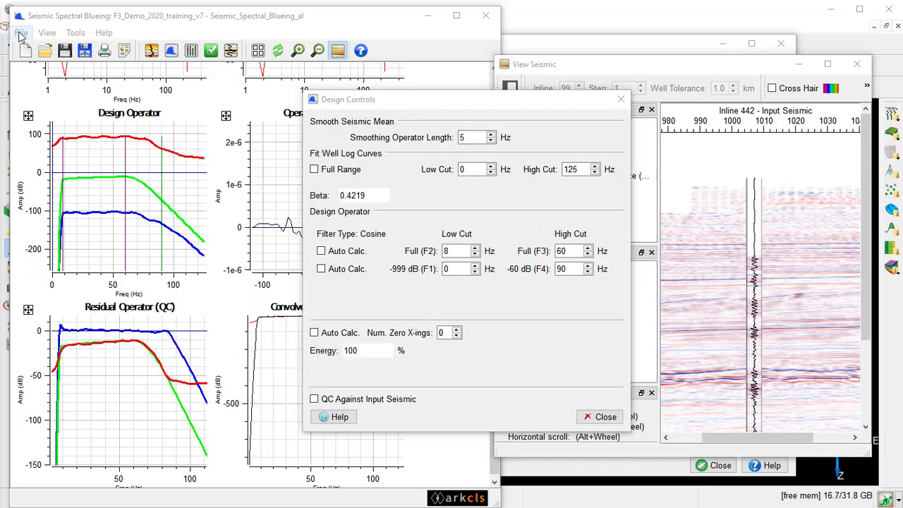
pyautogui.click(21, 34)
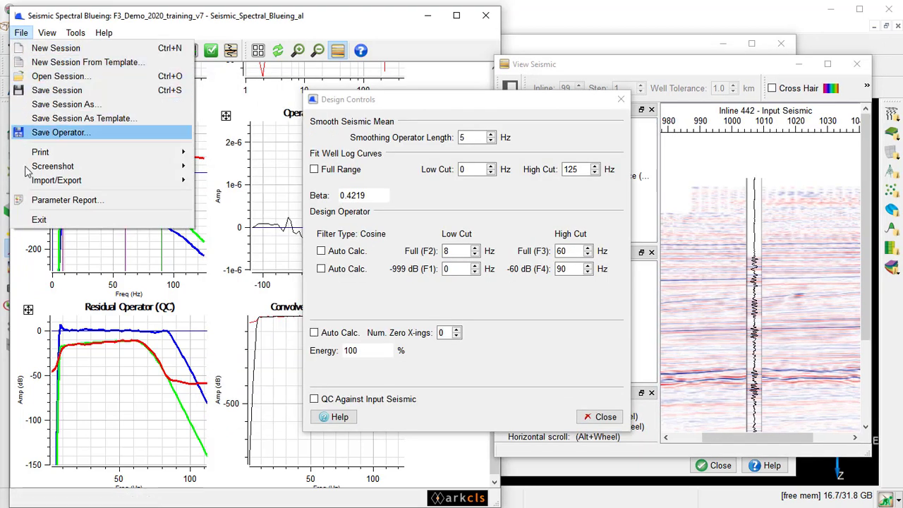
pyautogui.click(57, 224)
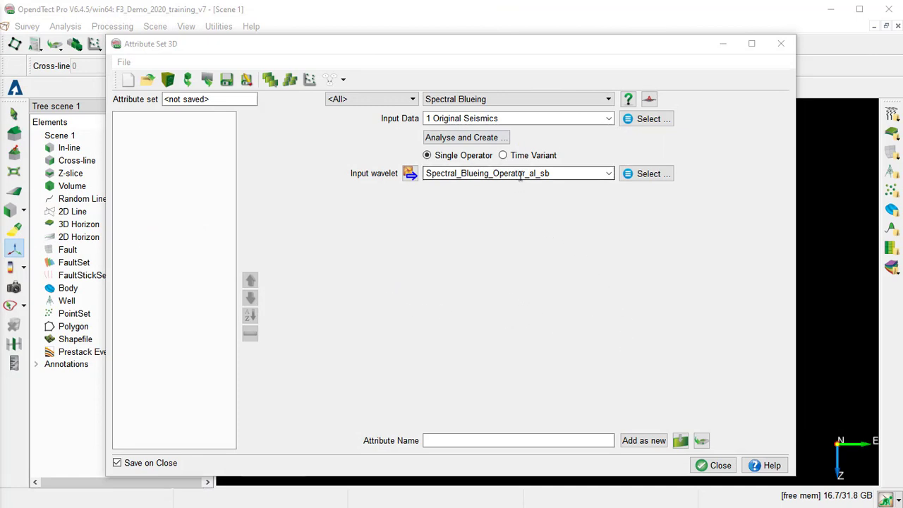
# Step: Add SSB_0n_Original_Seismics as a new attribute and close the Attribute Set window
pyautogui.scroll(-1, 520, 177)
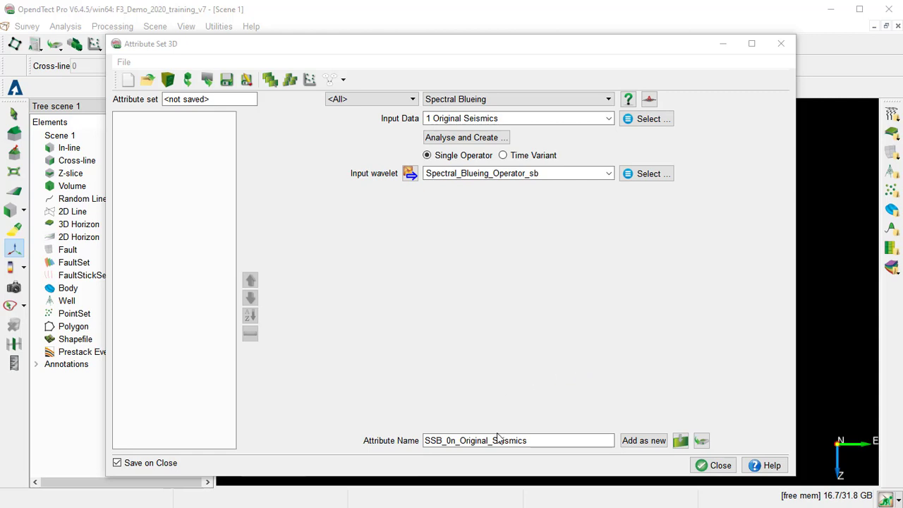
pyautogui.click(638, 441)
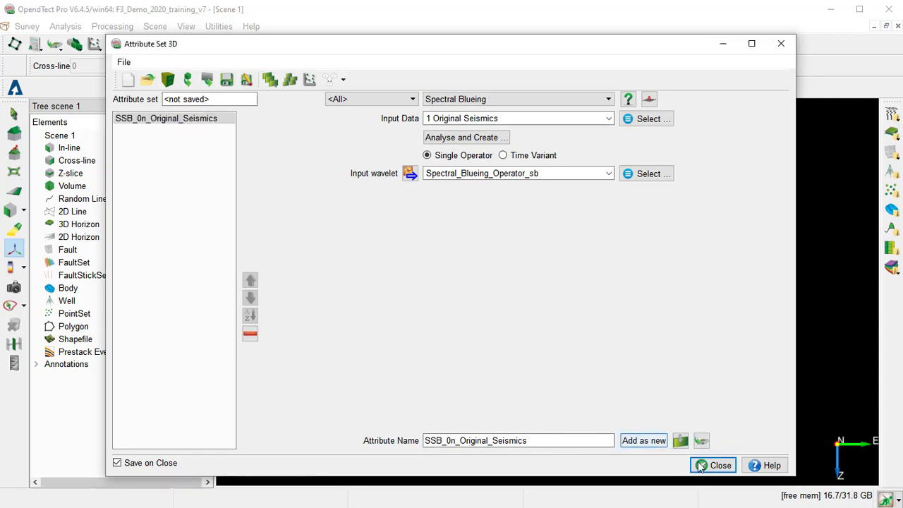
pyautogui.click(725, 468)
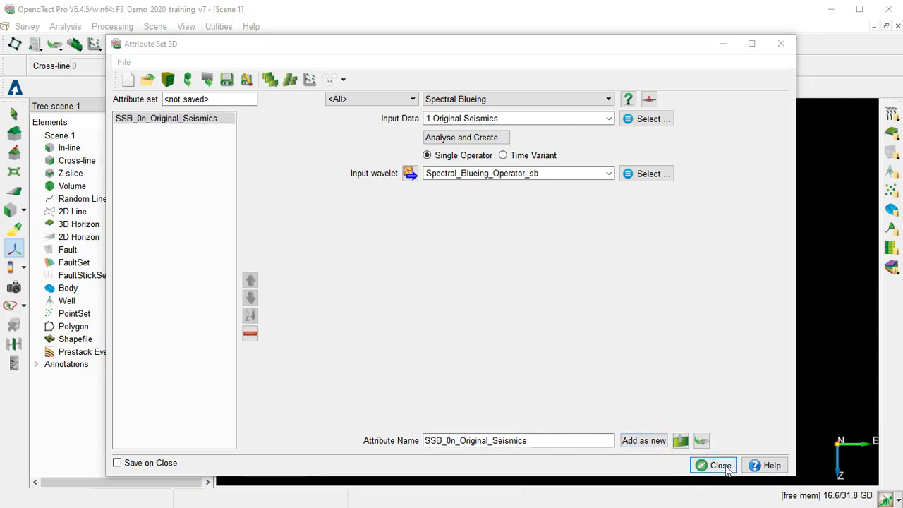
pyautogui.click(723, 466)
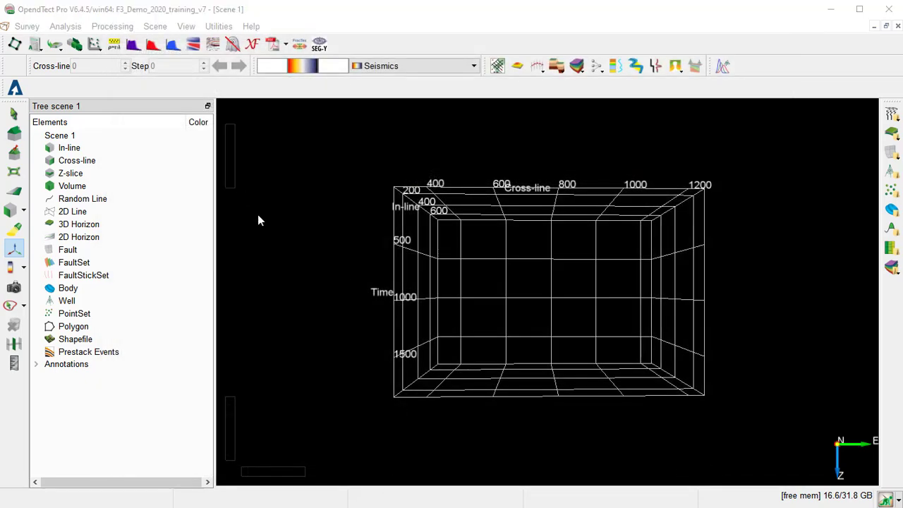
# Step: Add inline 425 to the scene displaying the stored 1 Original Seismics volume
pyautogui.rightClick(71, 152)
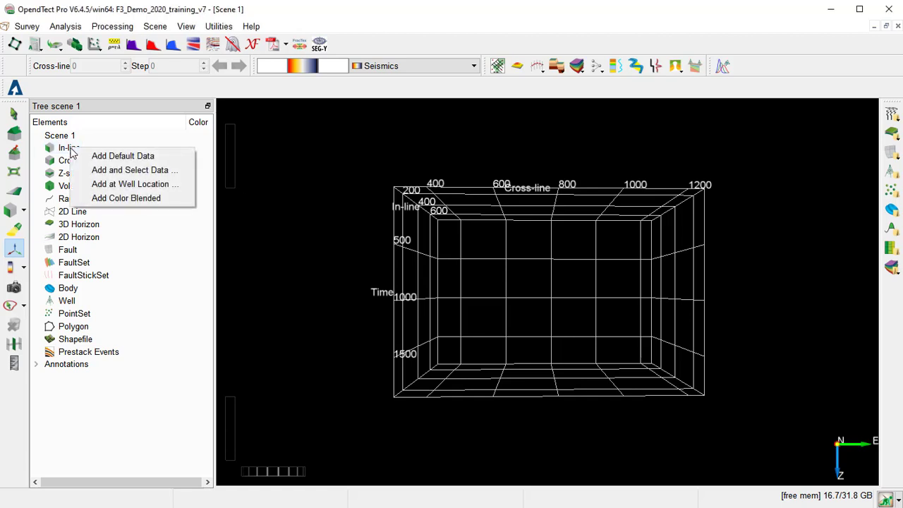
pyautogui.click(124, 172)
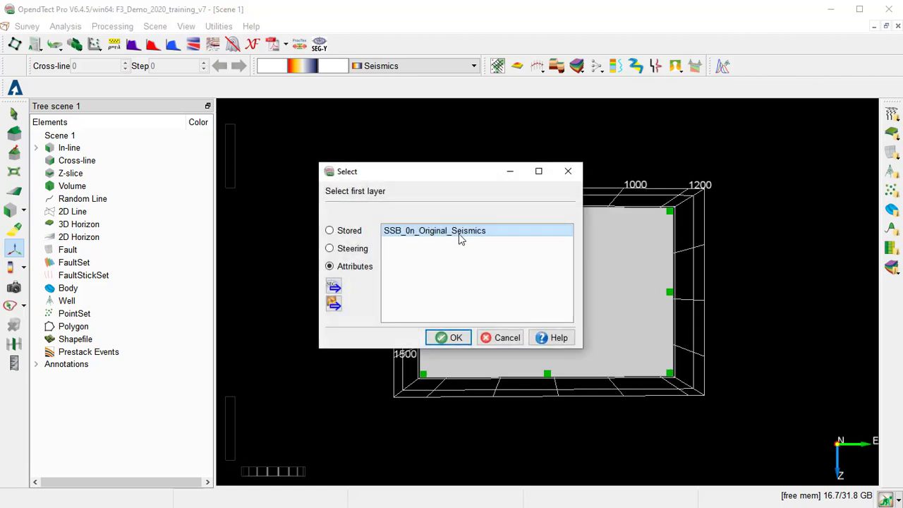
pyautogui.click(330, 231)
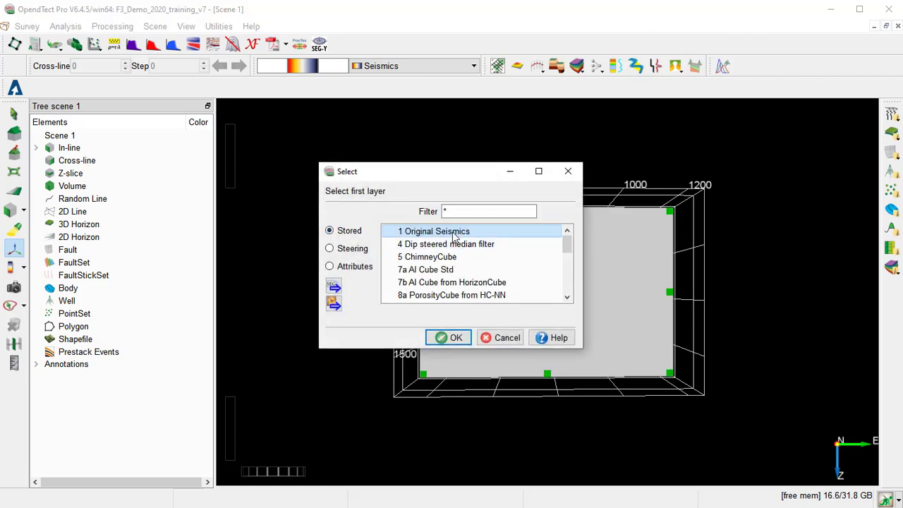
pyautogui.click(460, 339)
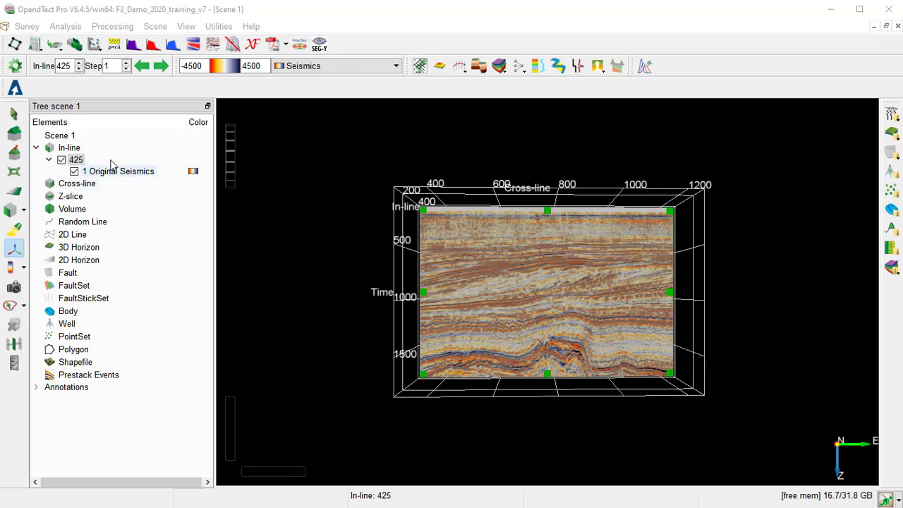
# Step: Add SSB_0n_Original_Seismics as an attribute layer on inline 425
pyautogui.rightClick(79, 161)
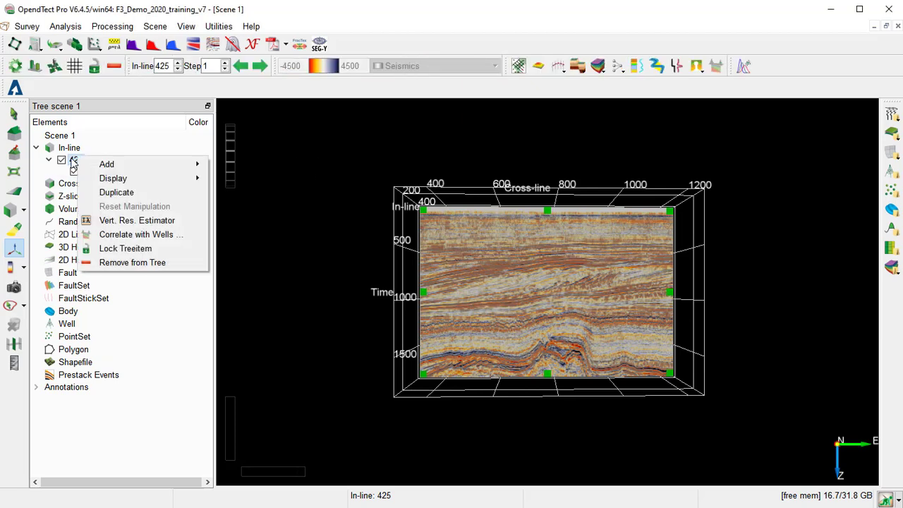
pyautogui.moveTo(117, 171)
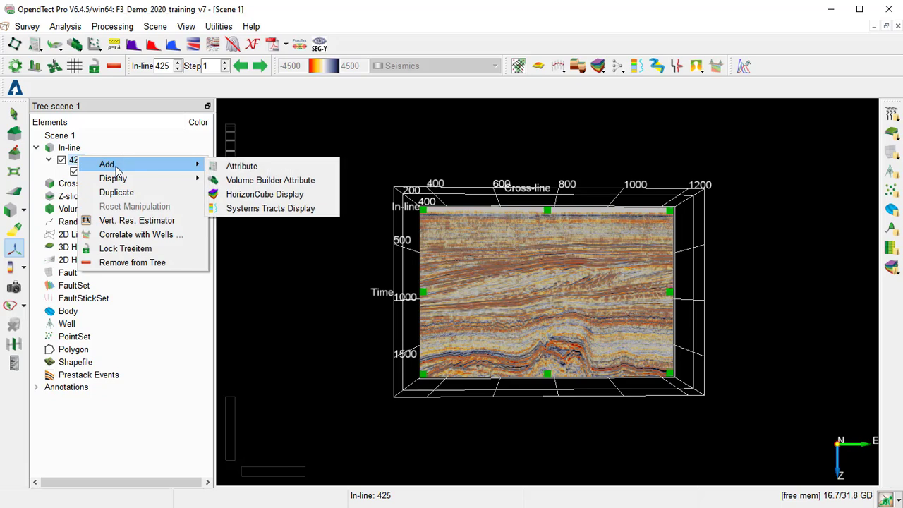
pyautogui.click(243, 167)
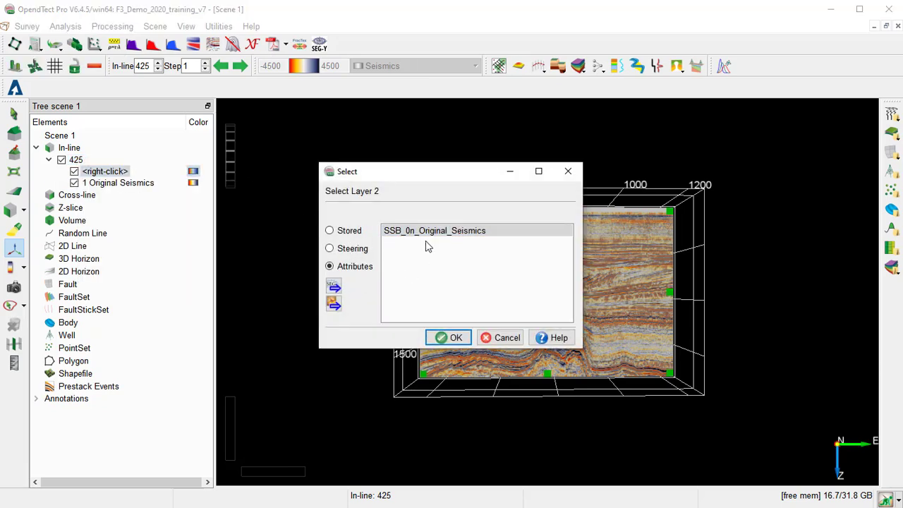
pyautogui.click(456, 339)
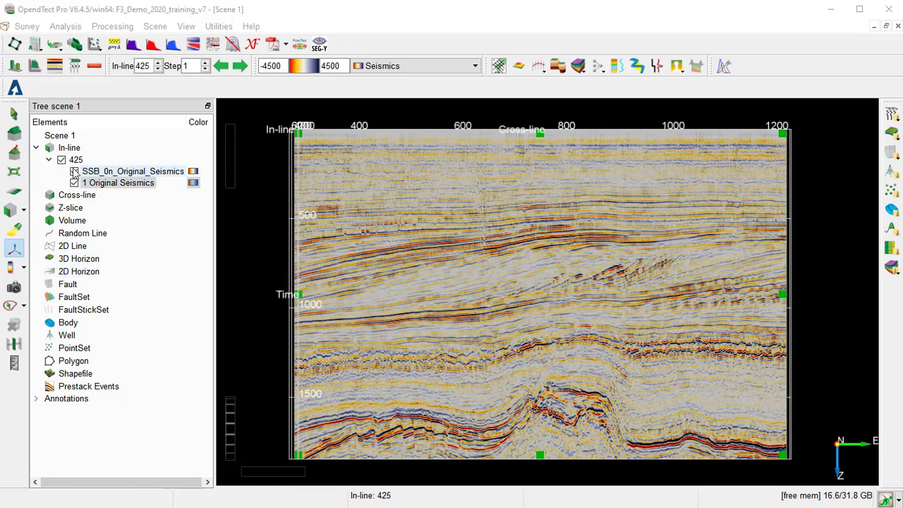
# Step: Toggle the SSB_0n_Original_Seismics layer on inline 425 repeatedly, leaving only 1 Original Seismics visible
pyautogui.click(75, 174)
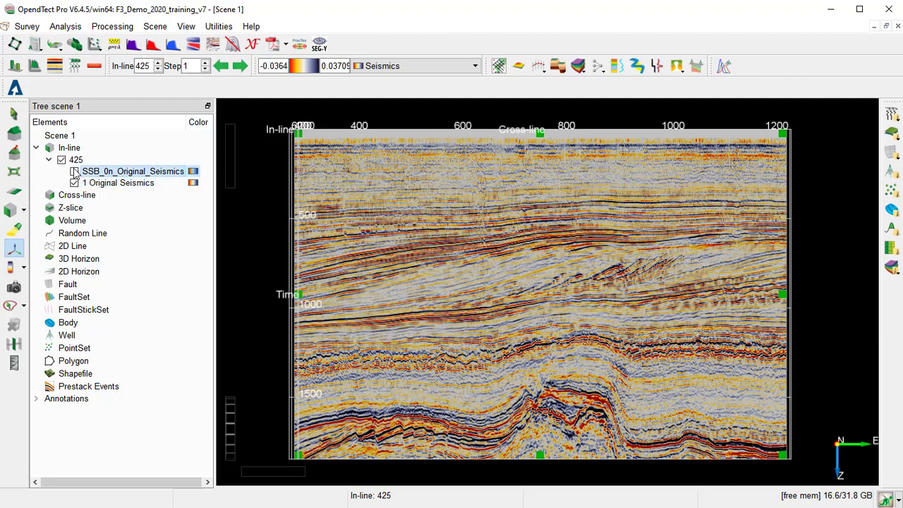
pyautogui.click(75, 174)
pyautogui.click(75, 174)
pyautogui.click(75, 174)
pyautogui.click(75, 173)
pyautogui.click(75, 174)
pyautogui.click(75, 173)
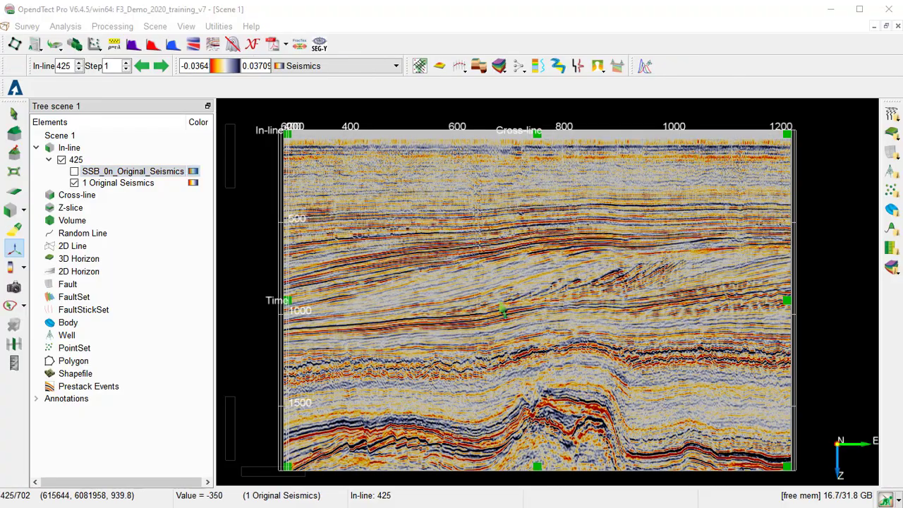